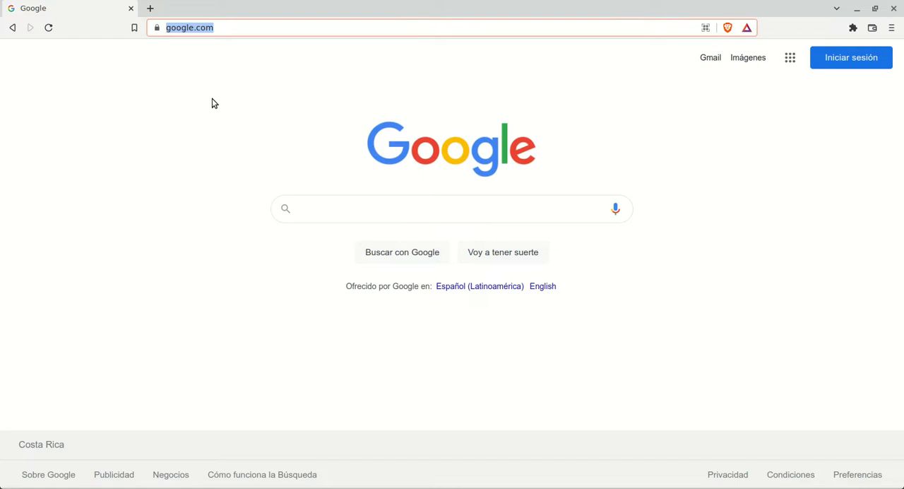
# Go to the diagrams.net website and dismiss the translation prompt
pyautogui.write('diagrams.net')
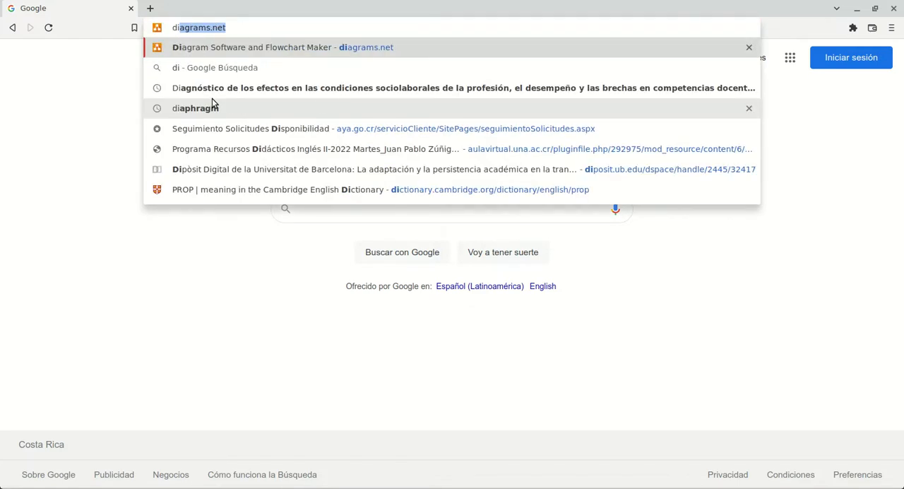
pyautogui.press('Return')
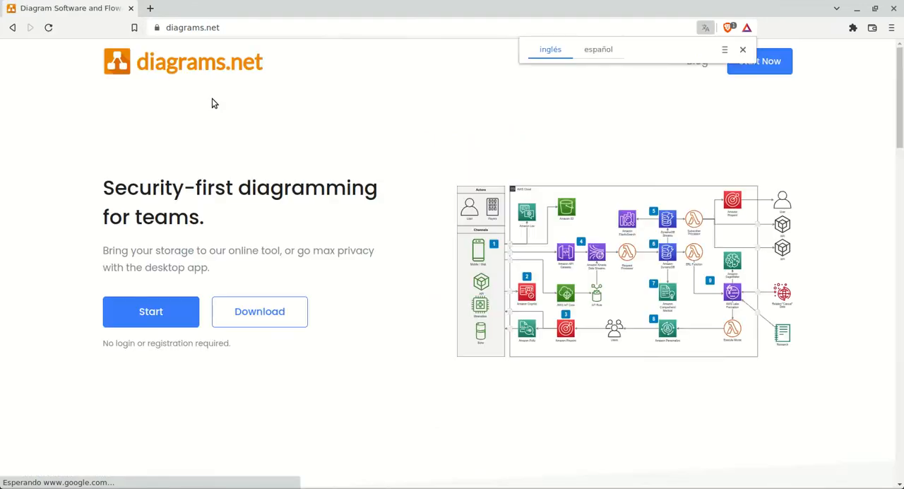
pyautogui.click(746, 48)
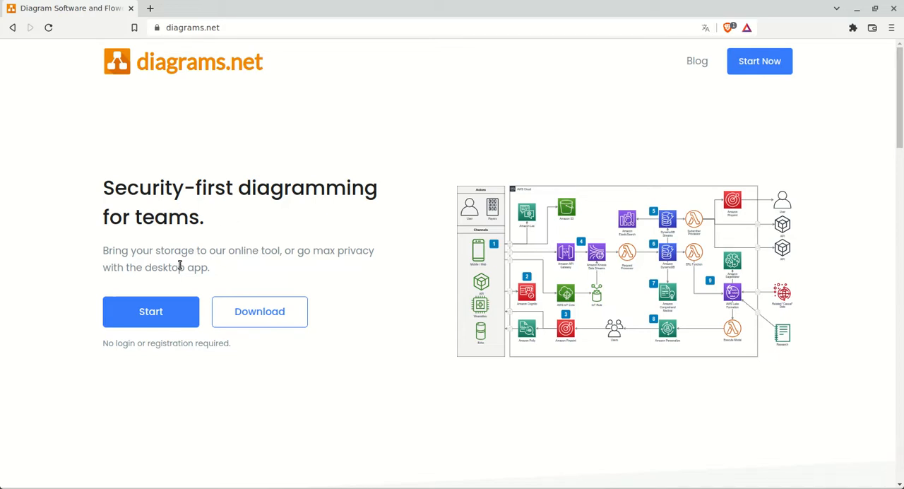
# Examine the desktop download options on the drawio-desktop 20.3.0 release page, including the Windows, macOS, Linux and Chrome OS builds, and close it
pyautogui.click(274, 318)
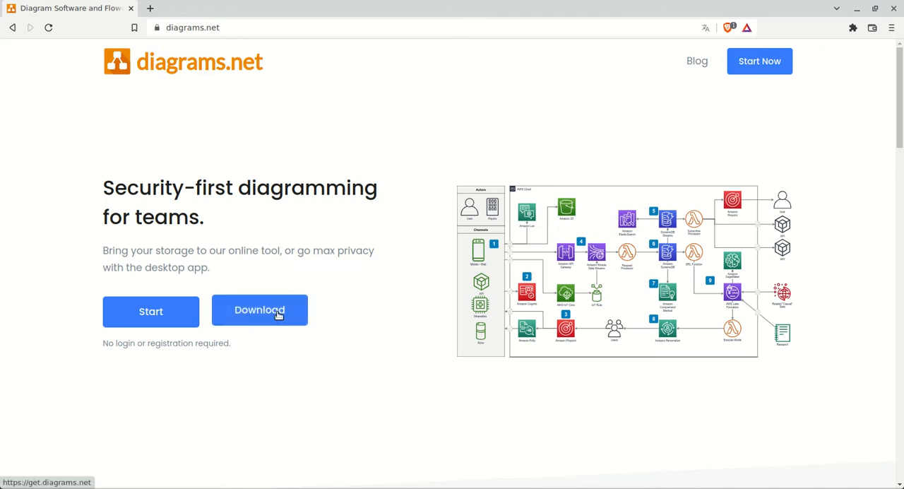
pyautogui.click(277, 316)
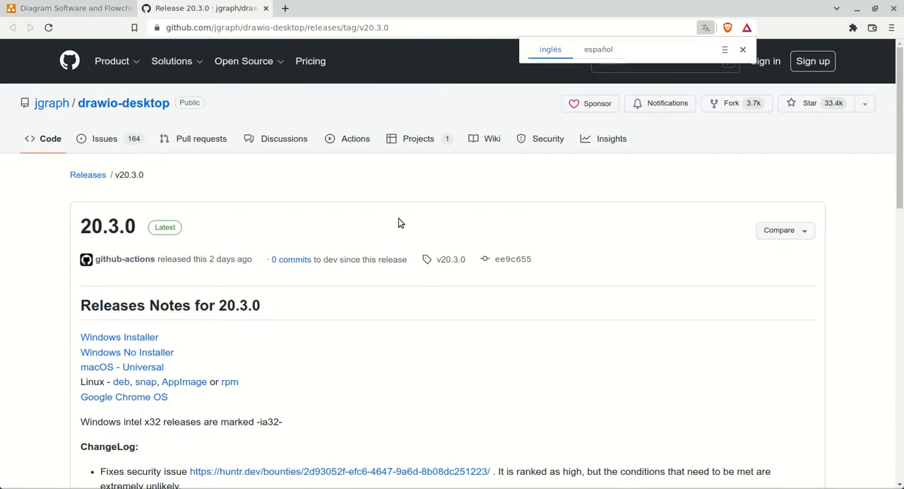
pyautogui.scroll(-2, 398, 223)
pyautogui.scroll(-3, 398, 222)
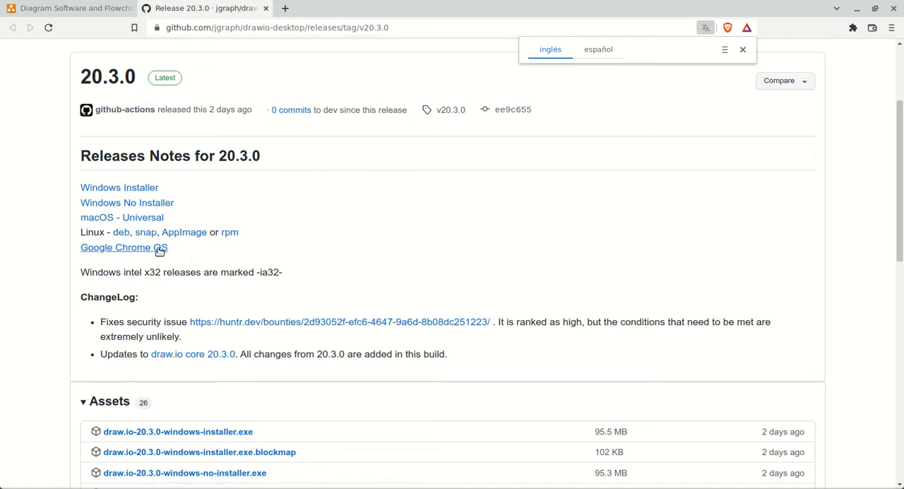
pyautogui.scroll(-1, 293, 269)
pyautogui.scroll(2, 293, 268)
pyautogui.scroll(2, 290, 268)
pyautogui.scroll(-2, 84, 297)
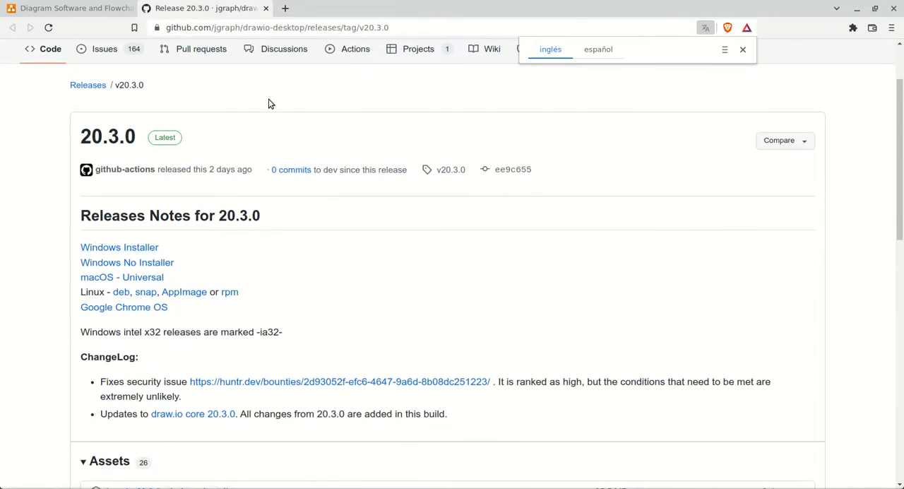
pyautogui.click(267, 13)
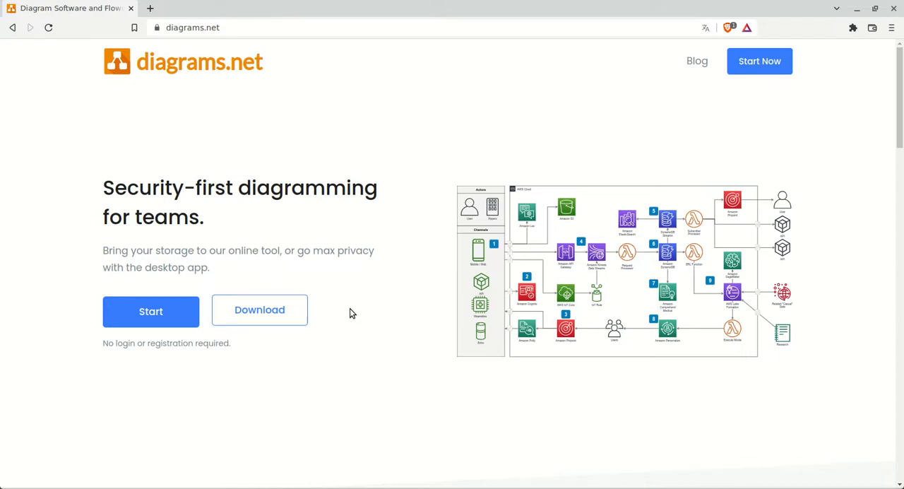
# Start the online diagram editor, choose Device as the storage location and begin creating a new diagram
pyautogui.click(157, 315)
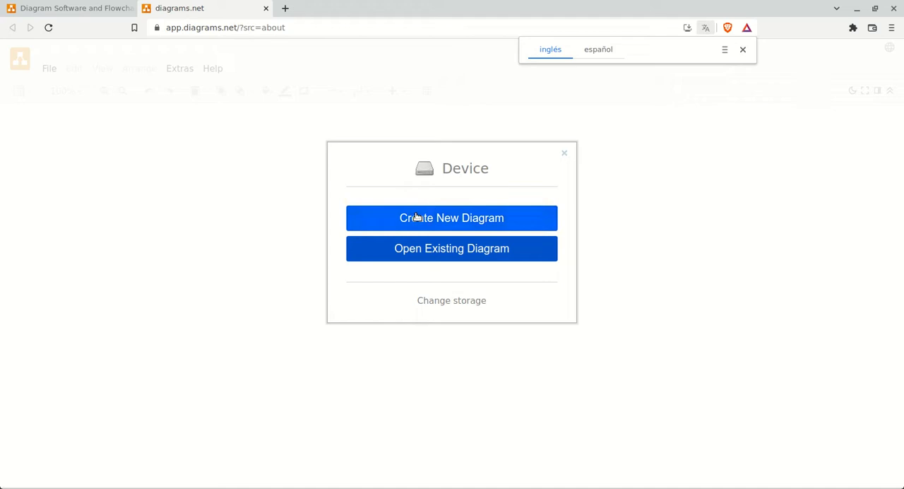
pyautogui.click(455, 302)
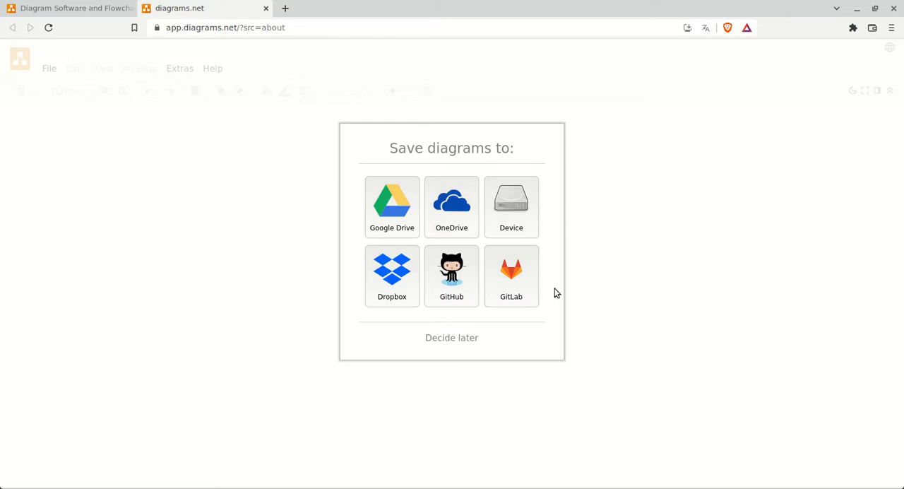
pyautogui.click(522, 213)
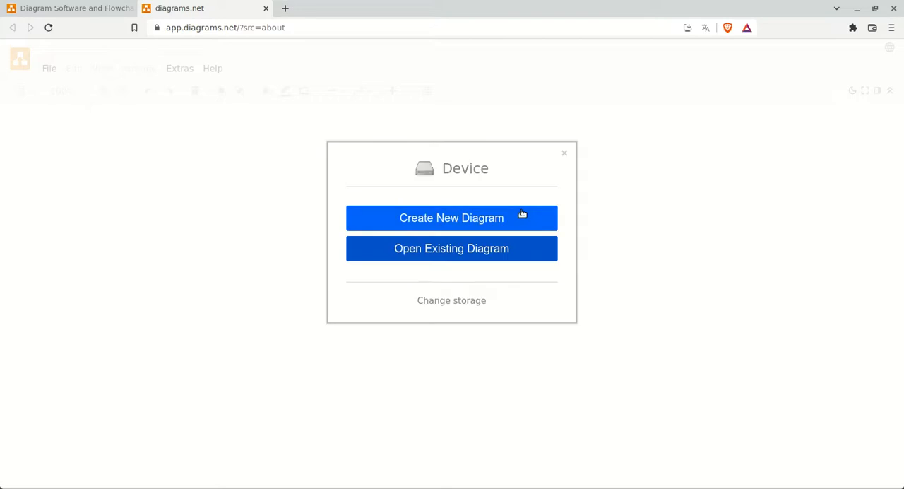
pyautogui.click(475, 222)
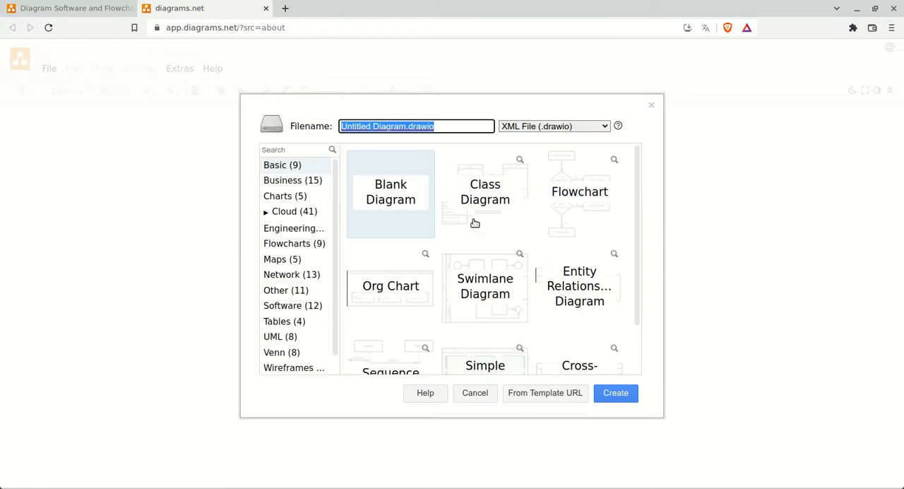
# Look through the diagram templates in the Basic and Business categories
pyautogui.scroll(-1, 412, 222)
pyautogui.scroll(-2, 417, 240)
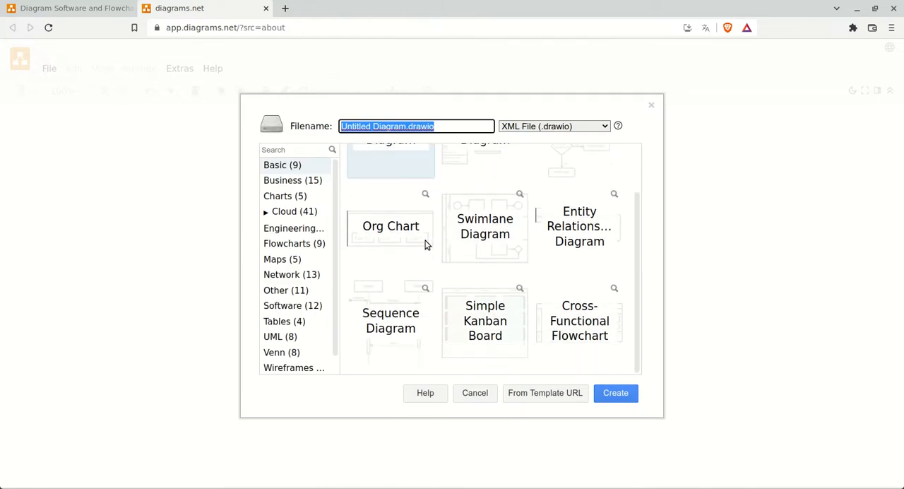
pyautogui.scroll(2, 424, 244)
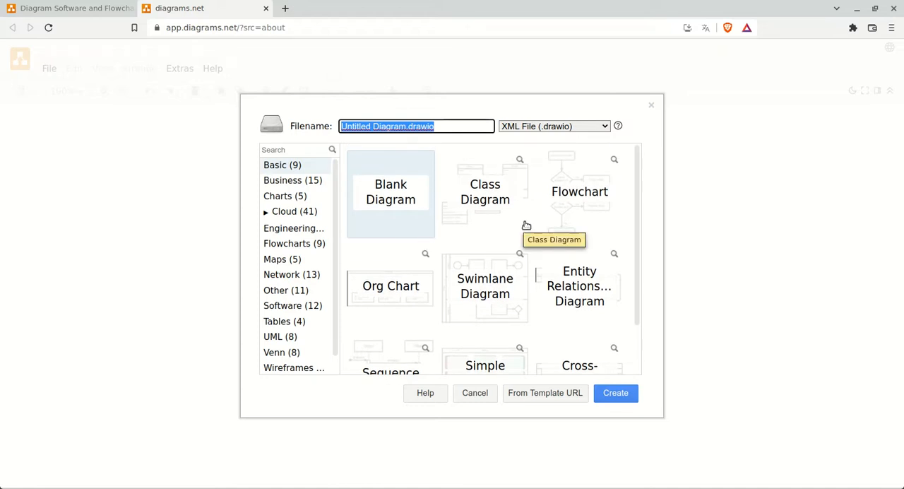
pyautogui.scroll(-2, 524, 225)
pyautogui.scroll(2, 519, 219)
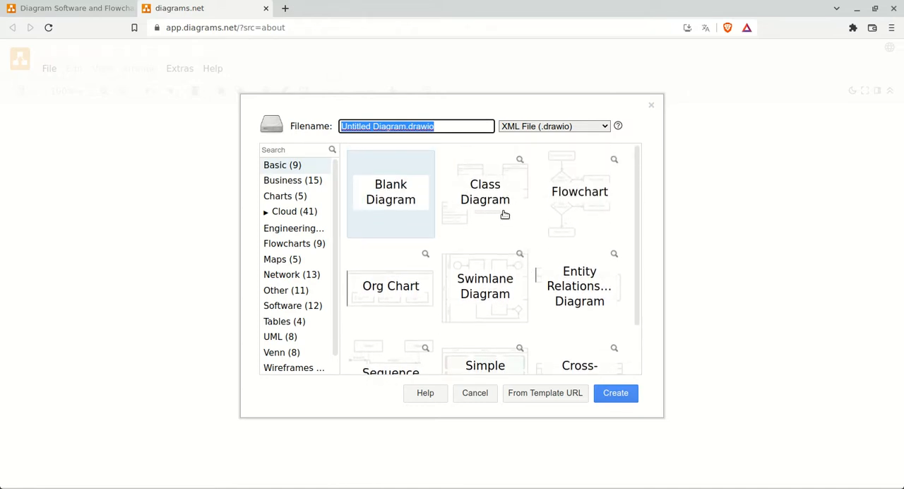
pyautogui.scroll(-1, 558, 201)
pyautogui.scroll(1, 571, 208)
pyautogui.click(289, 181)
pyautogui.scroll(-3, 581, 256)
pyautogui.scroll(-2, 580, 256)
pyautogui.scroll(5, 581, 257)
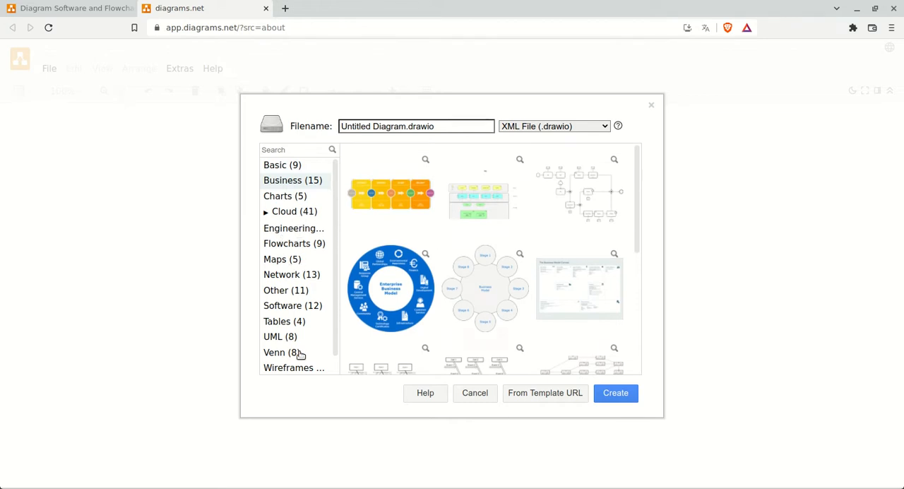
# Create a Blank Diagram from the Basic templates, keeping the default file name and XML format
pyautogui.click(280, 169)
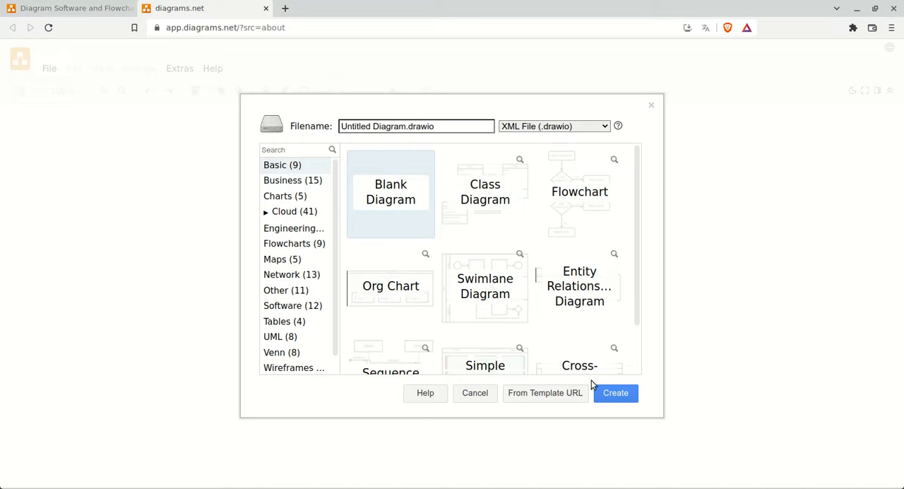
pyautogui.click(629, 394)
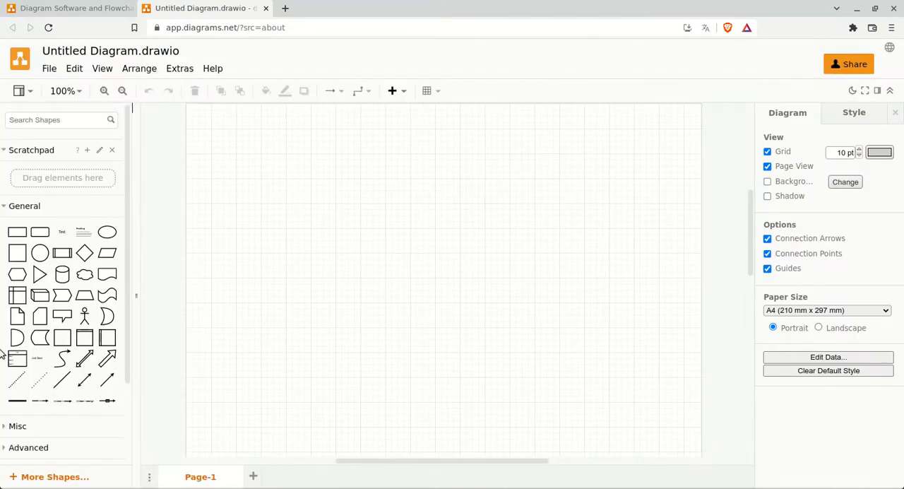
# Examine the available shape libraries, expanding the Misc, Advanced and Flowchart categories
pyautogui.scroll(-3, 88, 282)
pyautogui.scroll(3, 91, 288)
pyautogui.scroll(-3, 90, 288)
pyautogui.scroll(2, 92, 288)
pyautogui.scroll(-1, 92, 288)
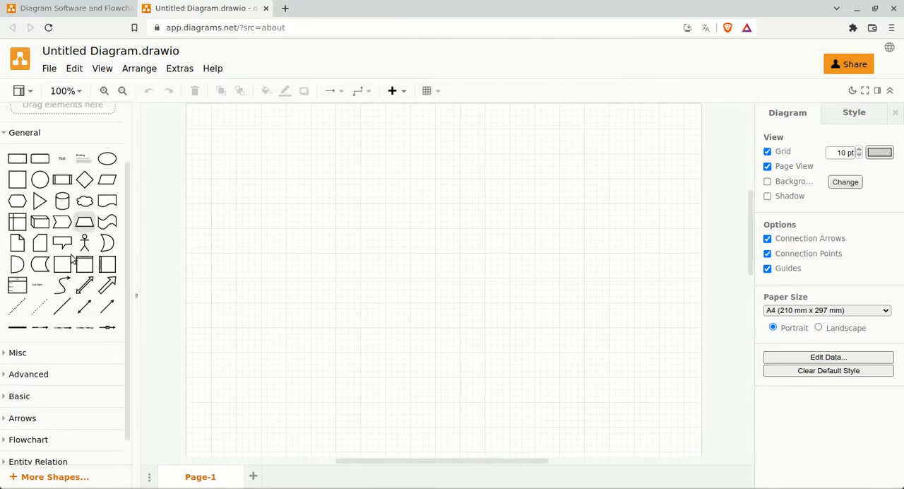
pyautogui.scroll(-1, 56, 254)
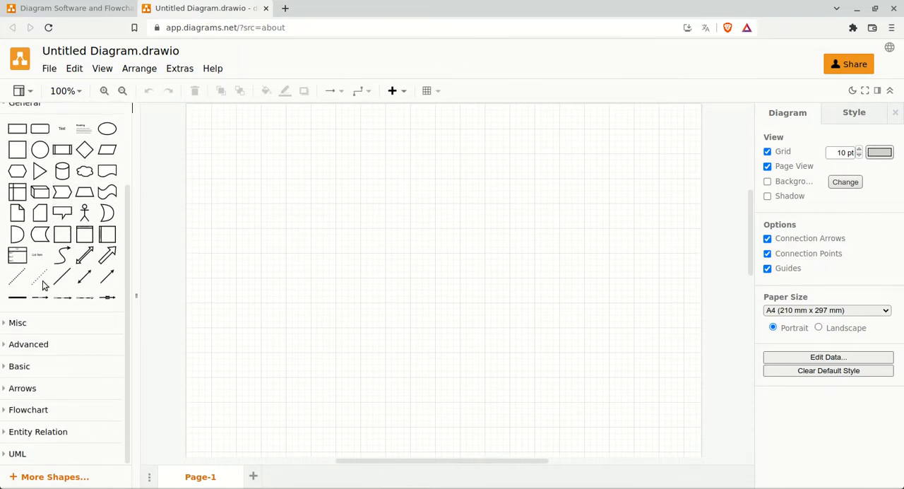
pyautogui.click(21, 321)
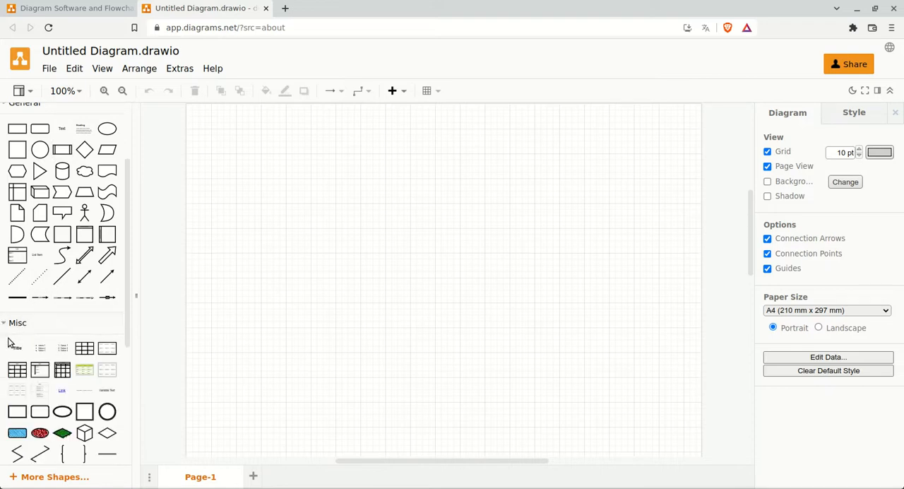
pyautogui.scroll(-7, 40, 293)
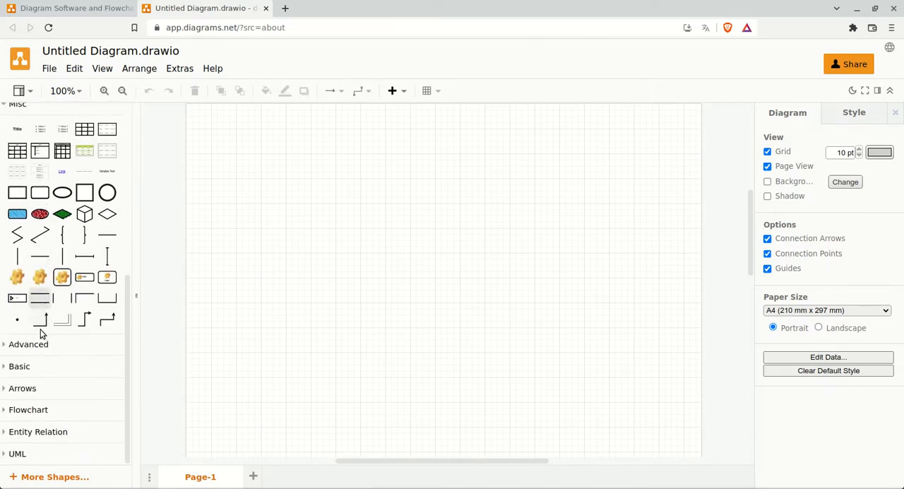
pyautogui.click(29, 345)
pyautogui.scroll(-7, 35, 353)
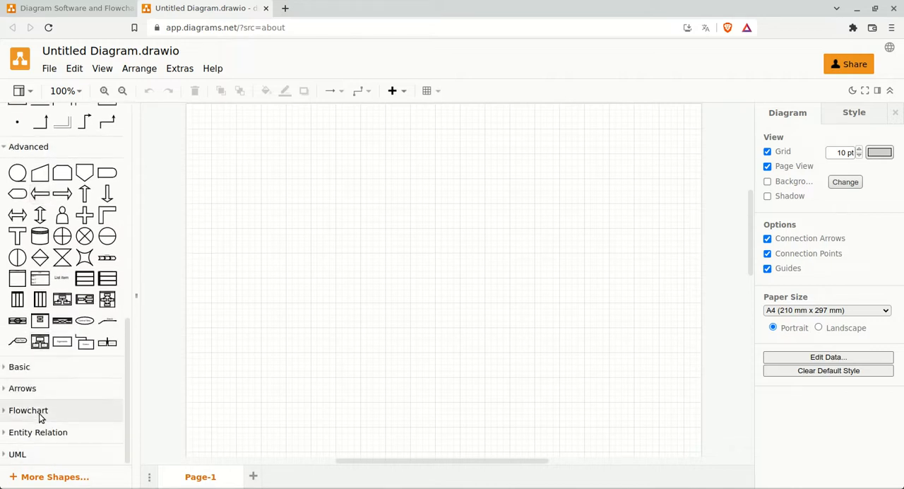
pyautogui.click(42, 412)
pyautogui.scroll(-2, 44, 413)
pyautogui.scroll(12, 43, 412)
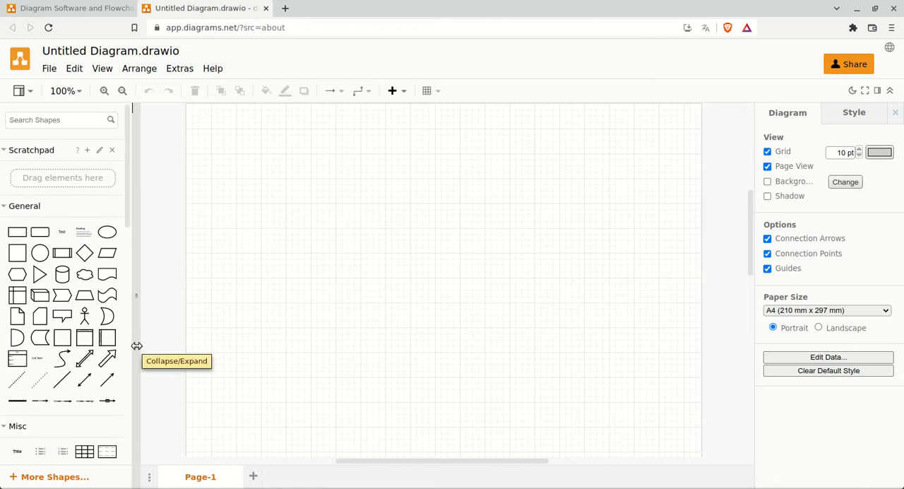
# Add a rounded rectangle labelled "Parts of Speech" to the canvas and apply the light green preset style to it
pyautogui.moveTo(41, 235)
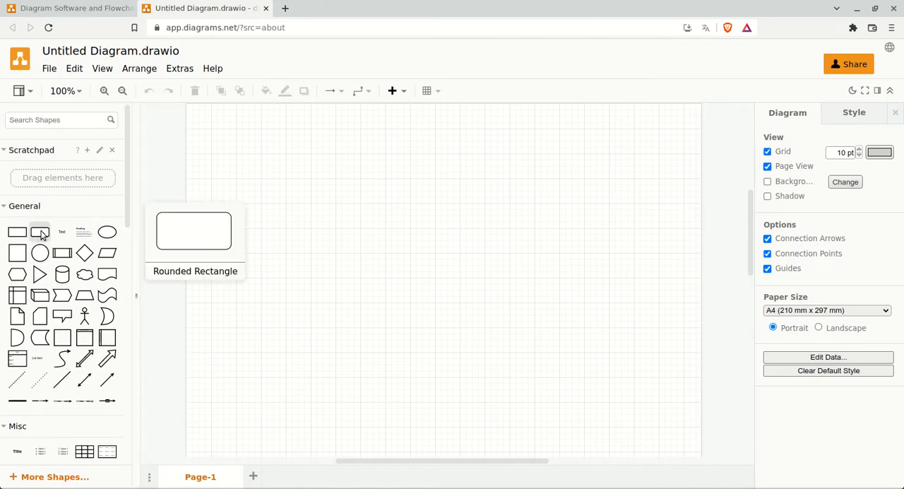
pyautogui.click(41, 235)
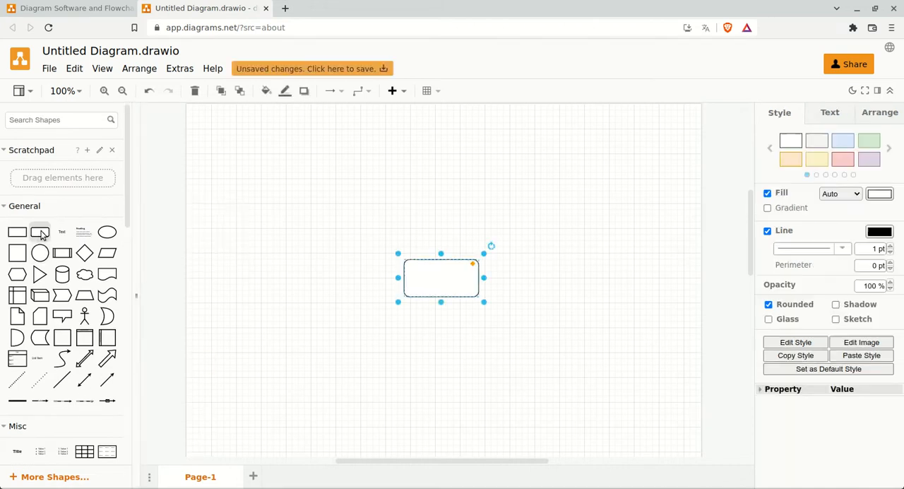
pyautogui.doubleClick(444, 285)
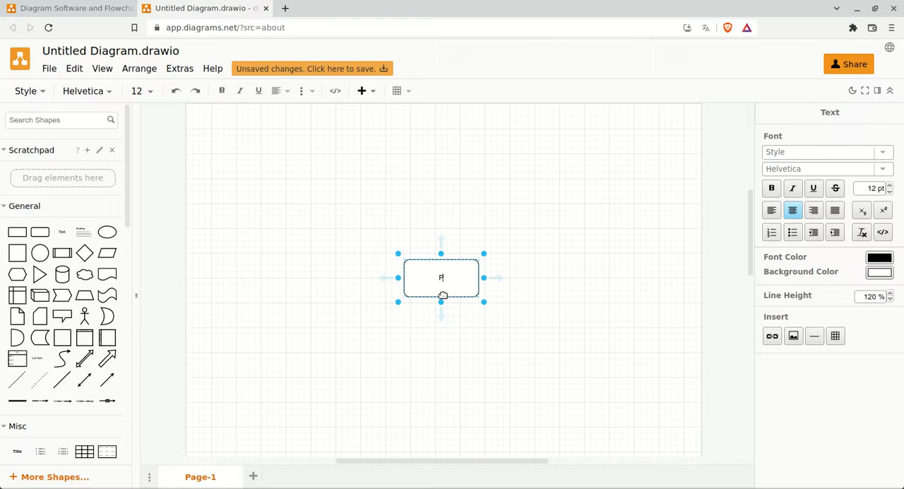
pyautogui.write('Parts of Speech')
pyautogui.click(563, 275)
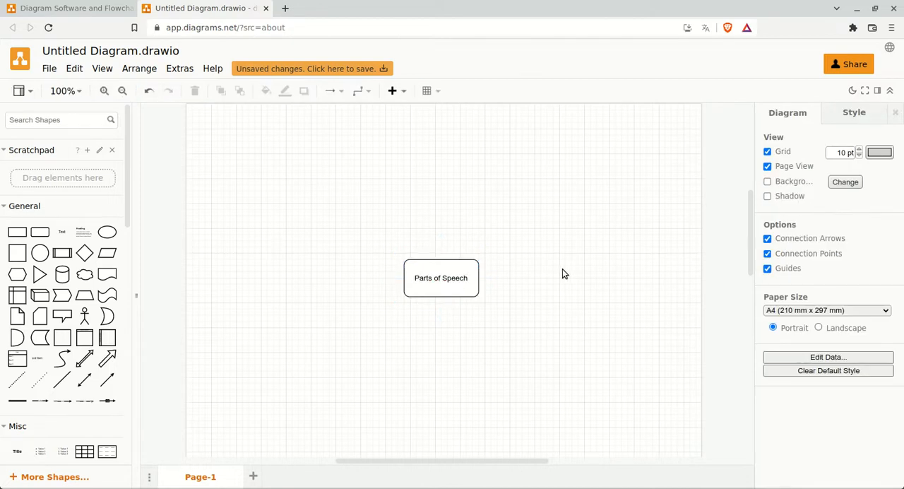
pyautogui.click(477, 282)
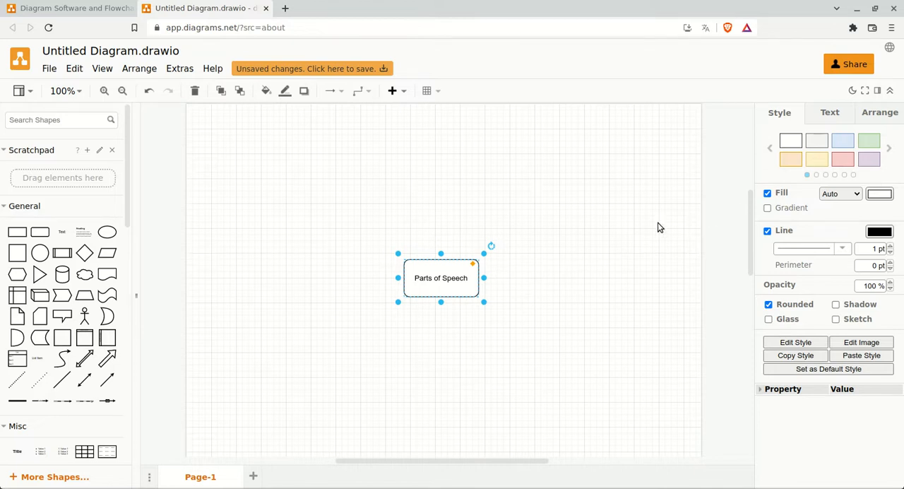
pyautogui.click(867, 144)
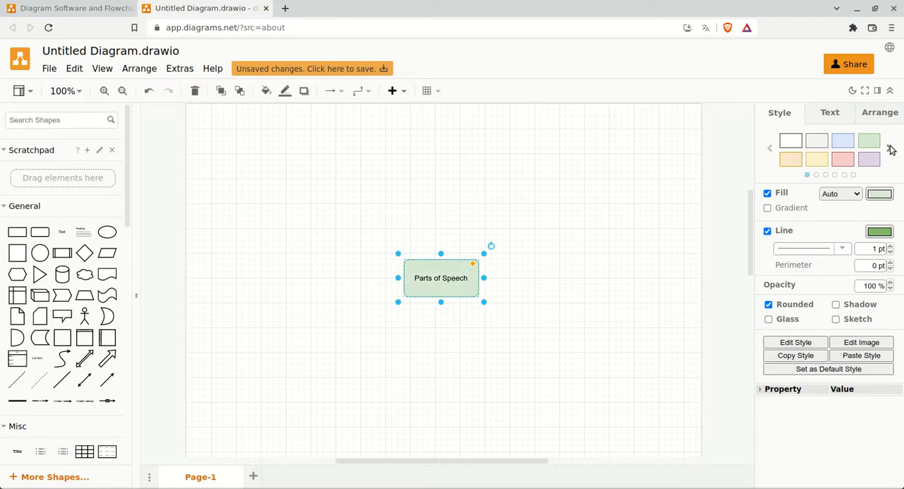
pyautogui.click(890, 148)
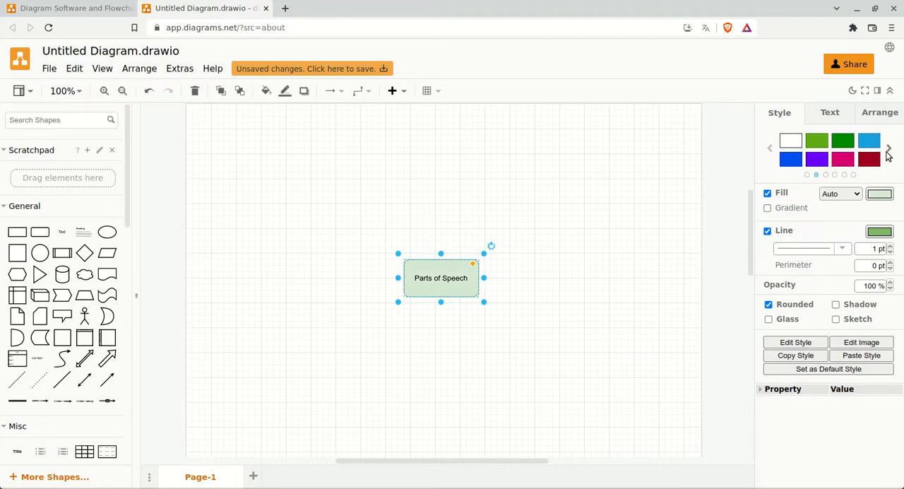
pyautogui.click(889, 147)
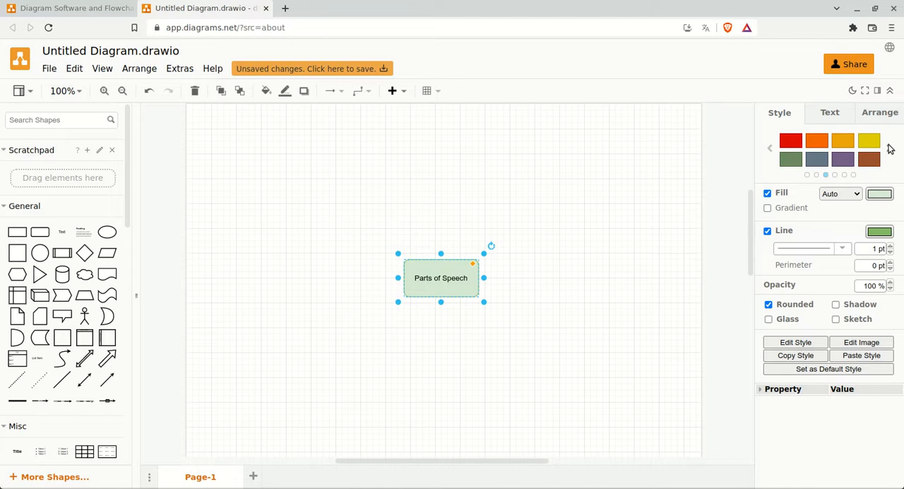
pyautogui.click(878, 195)
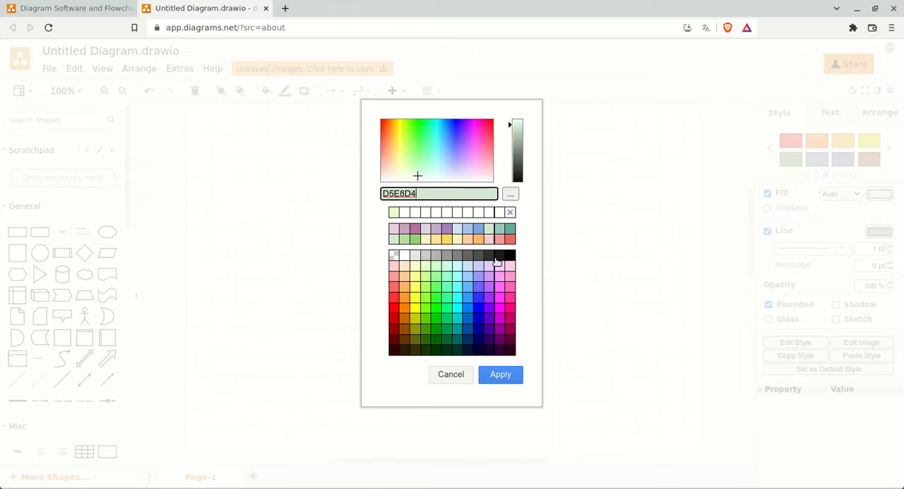
pyautogui.click(510, 197)
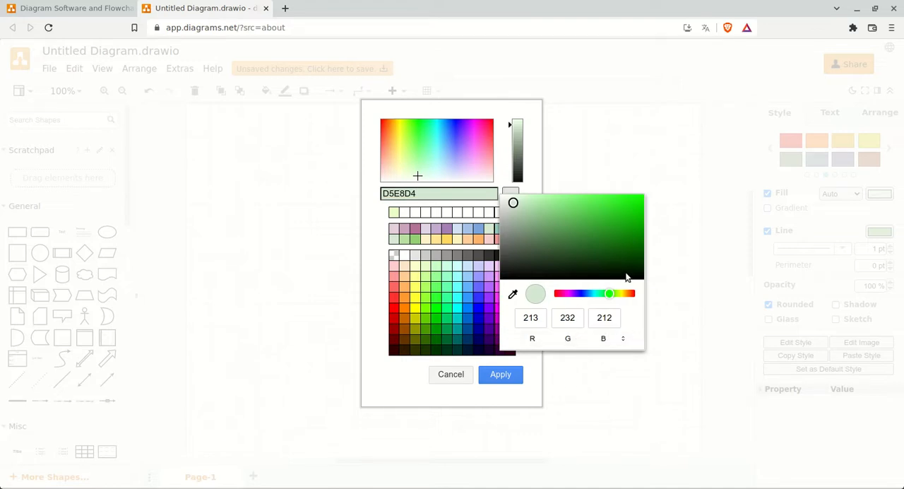
pyautogui.click(621, 162)
pyautogui.click(462, 375)
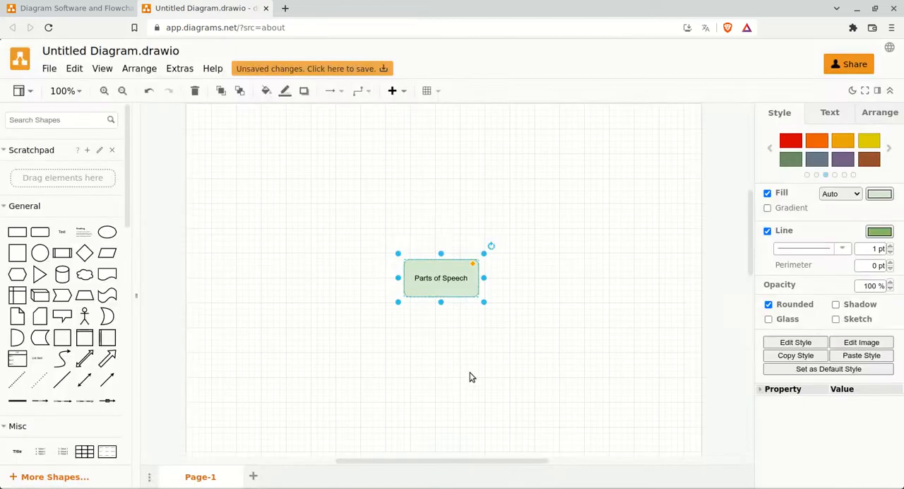
# Format the "Parts of Speech" label text as Heading 2 and set its font size to 21 pt
pyautogui.click(838, 117)
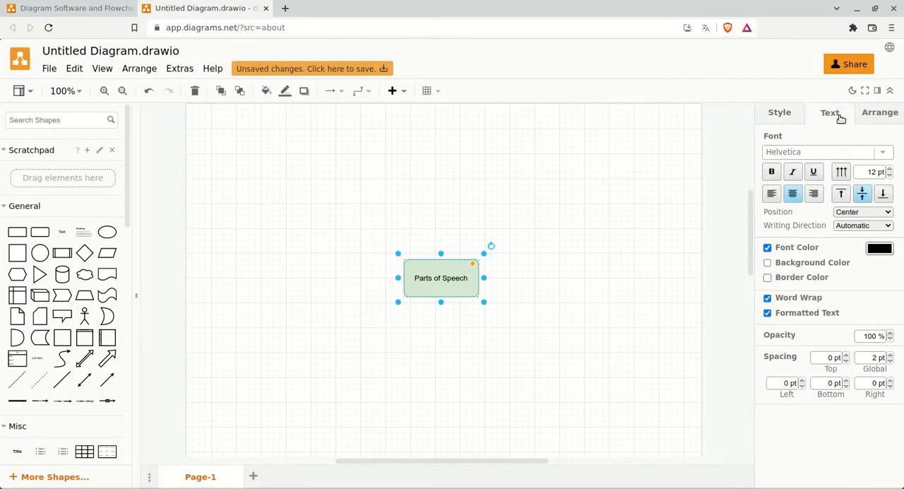
pyautogui.doubleClick(449, 279)
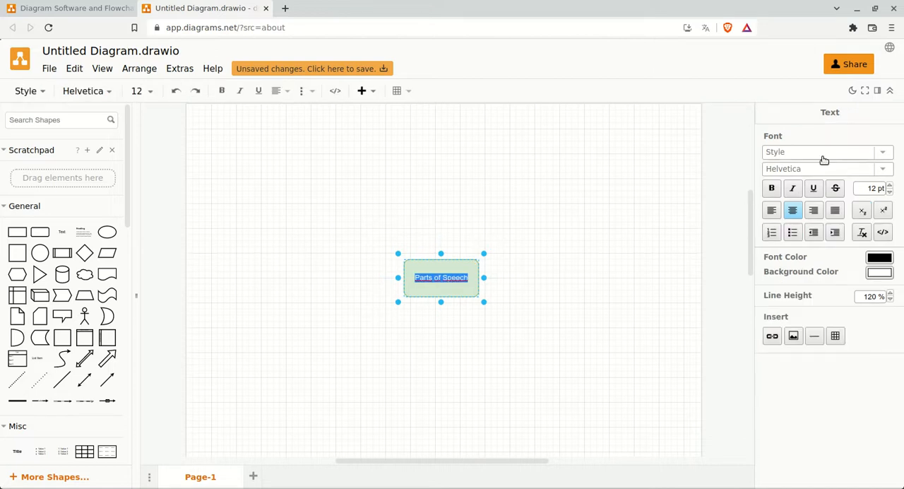
pyautogui.click(883, 154)
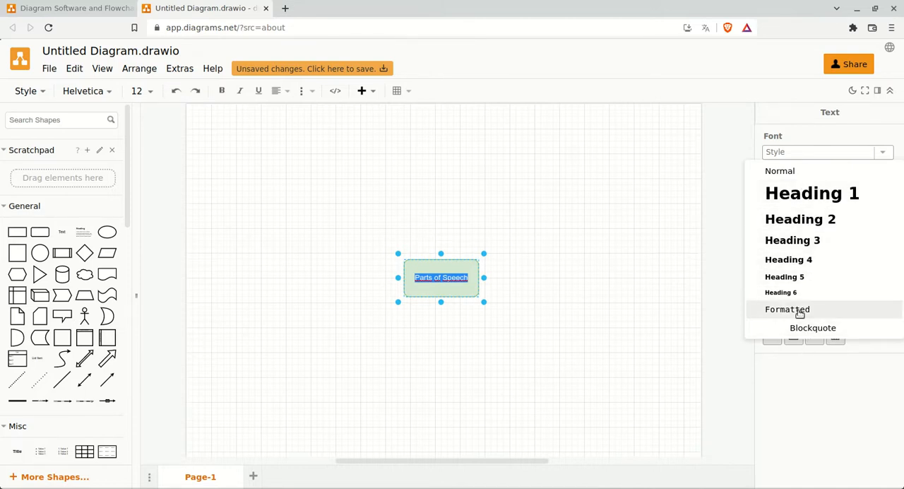
pyautogui.click(817, 224)
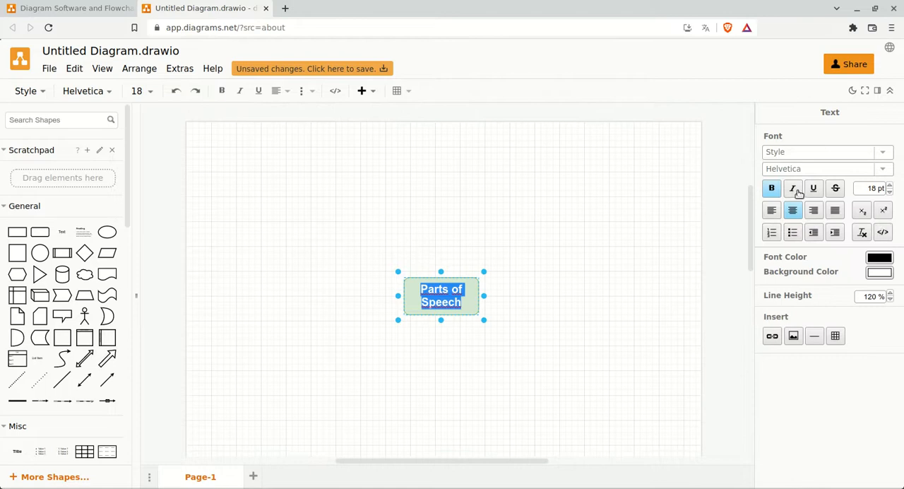
pyautogui.click(890, 185)
pyautogui.click(889, 191)
pyautogui.click(890, 186)
pyautogui.click(891, 186)
pyautogui.click(890, 186)
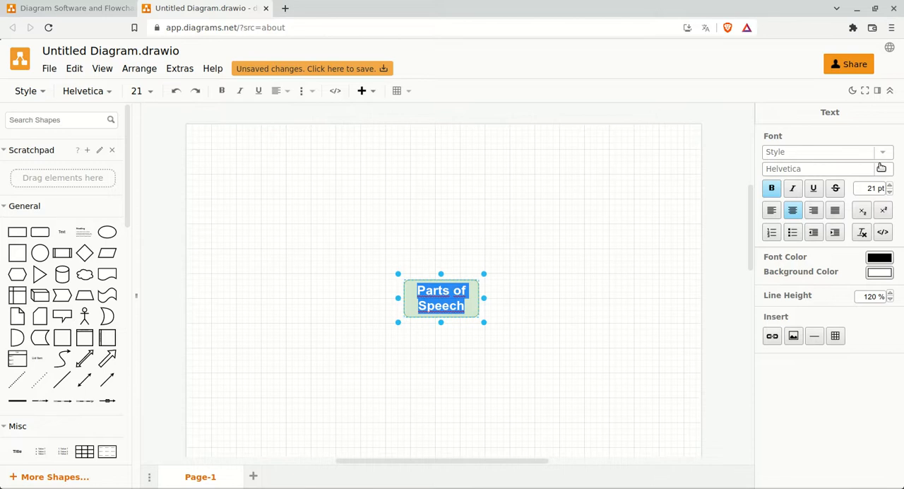
# Change the font of the "Parts of Speech" label to Tahoma and finish editing the text
pyautogui.click(883, 168)
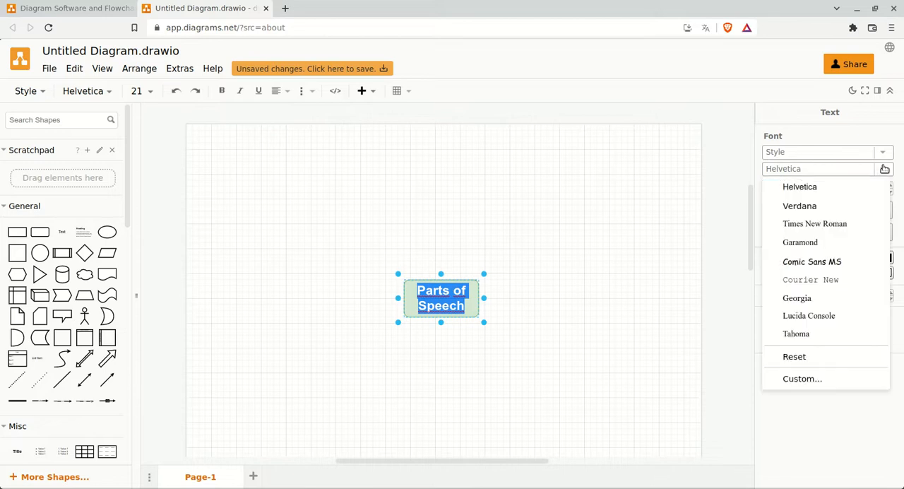
pyautogui.click(796, 334)
pyautogui.click(544, 327)
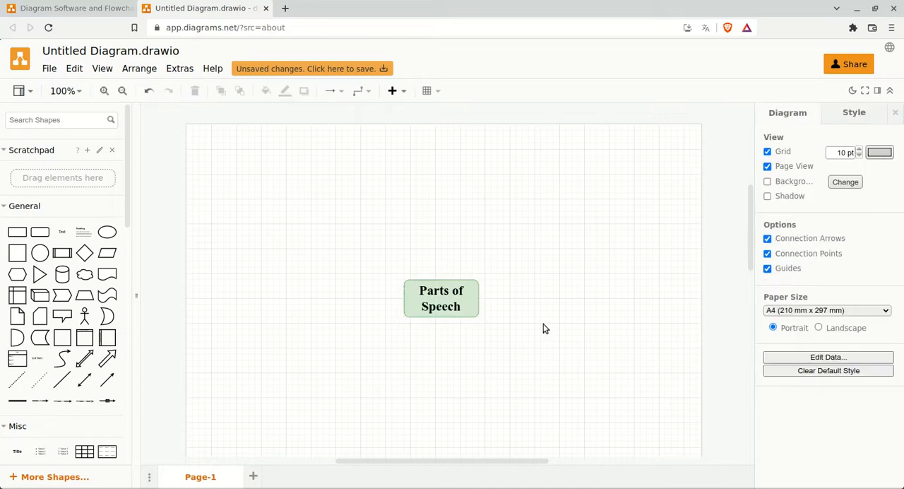
# Set the font color of the "Parts of Speech" shape to bright green (00FF00)
pyautogui.click(461, 301)
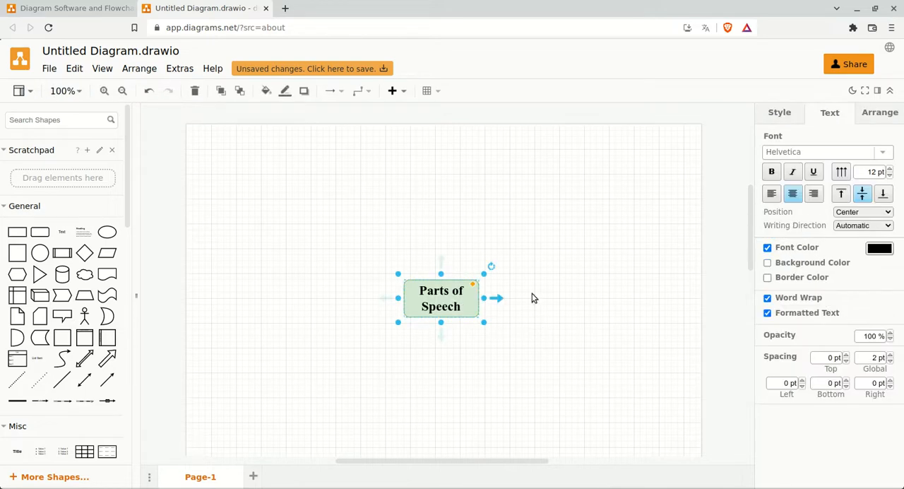
pyautogui.click(880, 249)
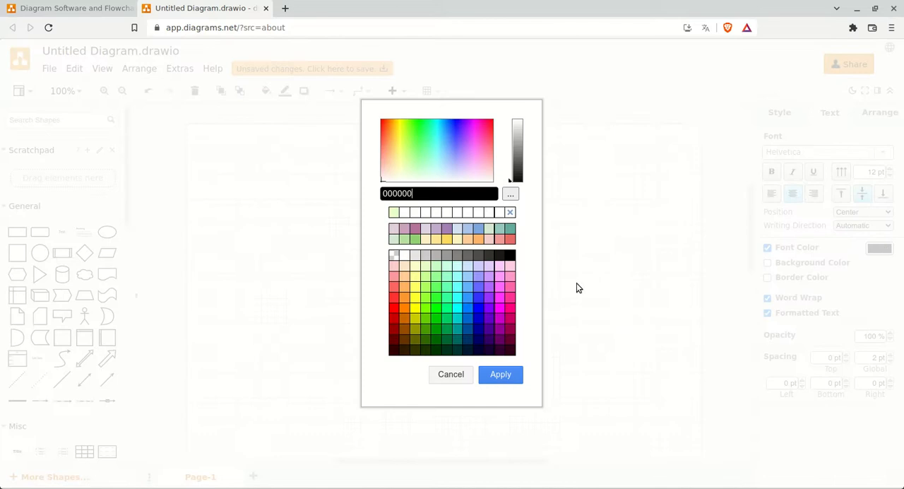
pyautogui.click(443, 311)
pyautogui.click(490, 375)
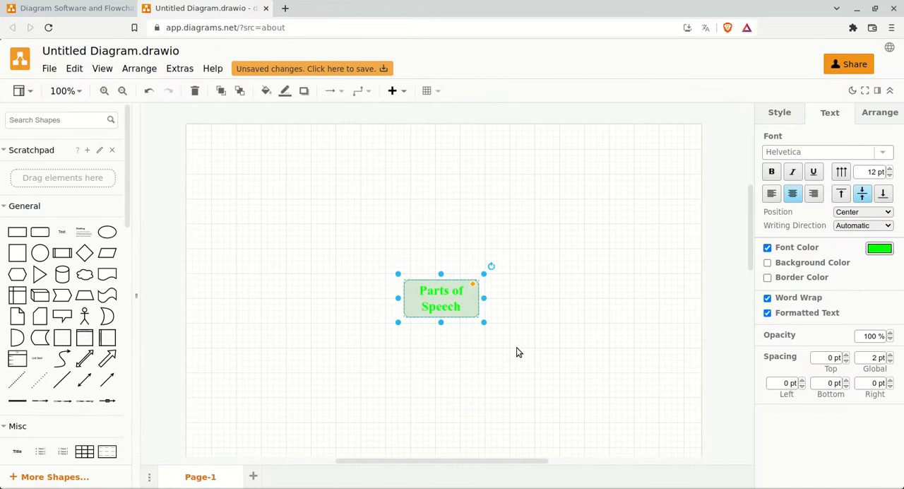
# Set the font color of the "Parts of Speech" shape to a dark green from the color palette and deselect the shape
pyautogui.click(882, 248)
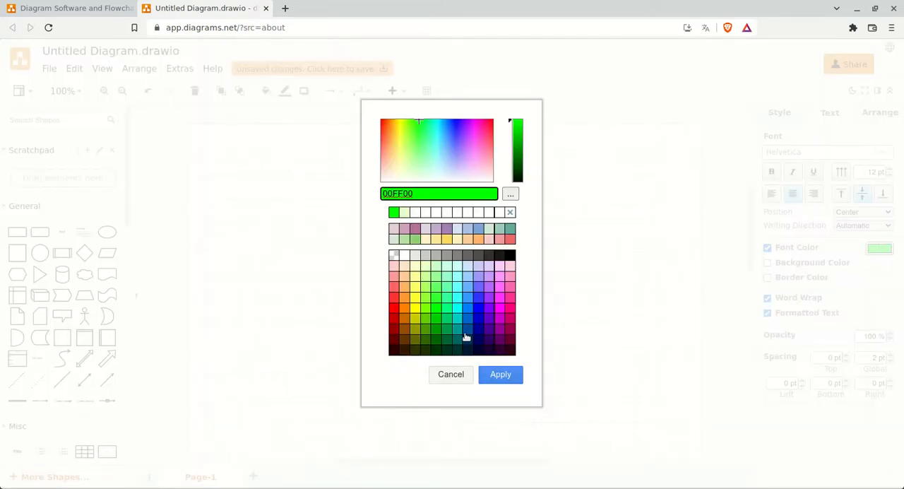
pyautogui.click(444, 343)
pyautogui.click(501, 374)
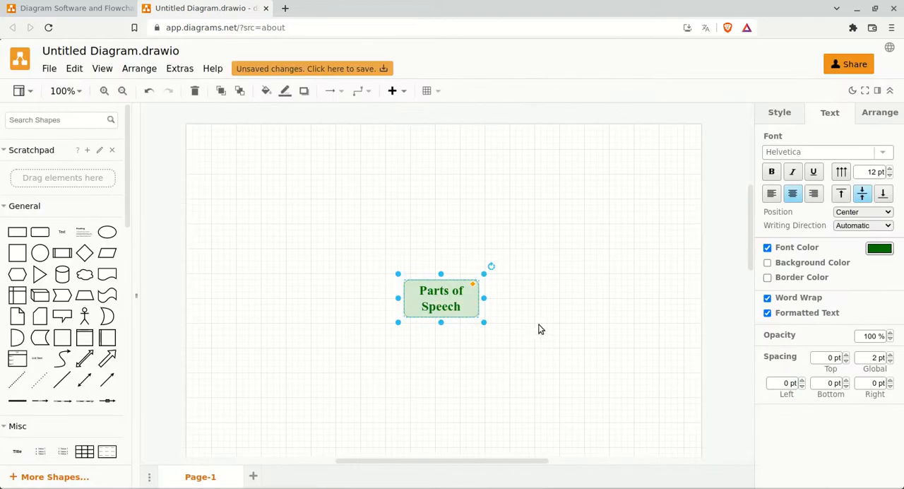
pyautogui.click(541, 326)
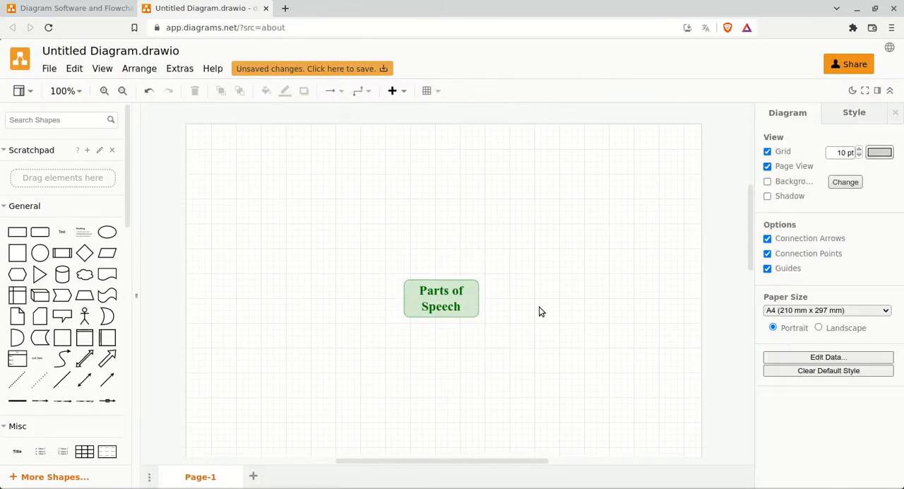
# Try to add a directional connector from the General shapes, pointing upward from the top edge of the "Parts of Speech" shape
pyautogui.scroll(-3, 87, 260)
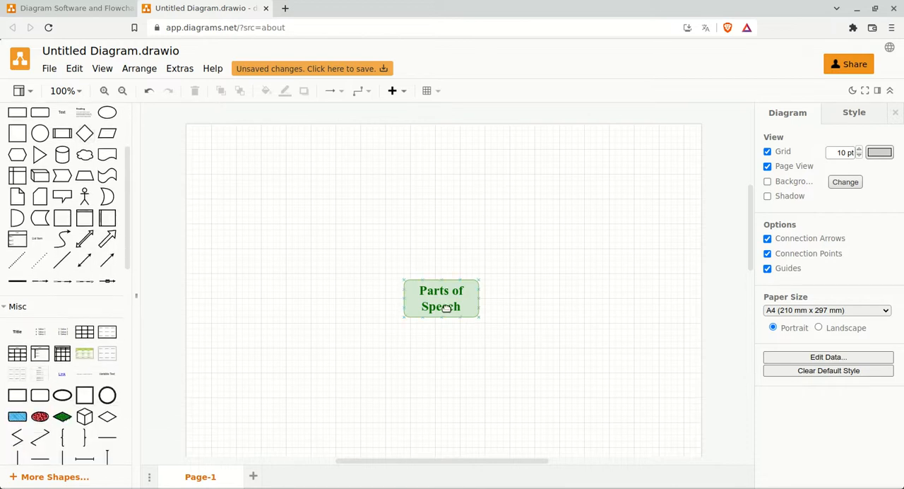
pyautogui.scroll(1, 327, 290)
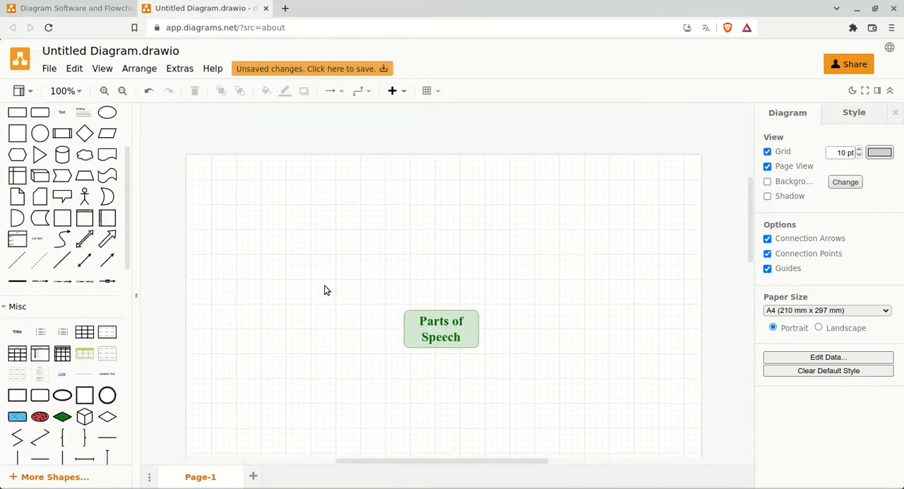
pyautogui.scroll(-1, 326, 291)
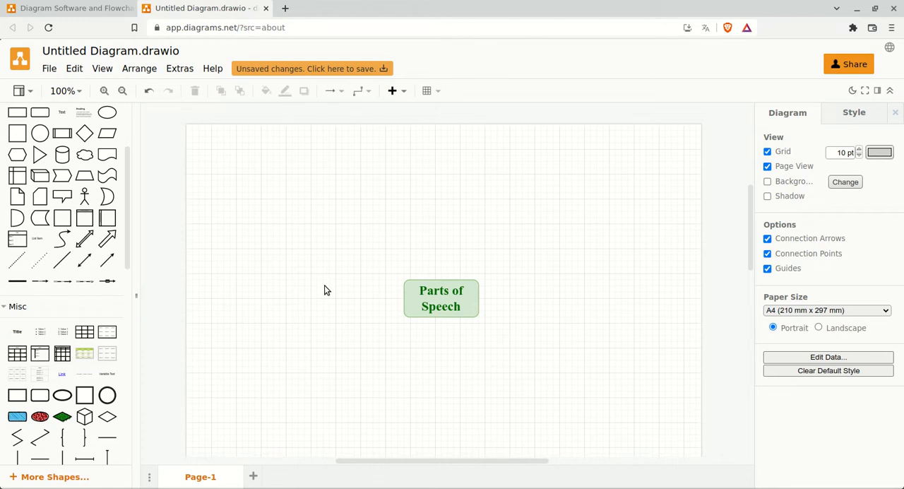
pyautogui.moveTo(468, 284)
pyautogui.click(107, 262)
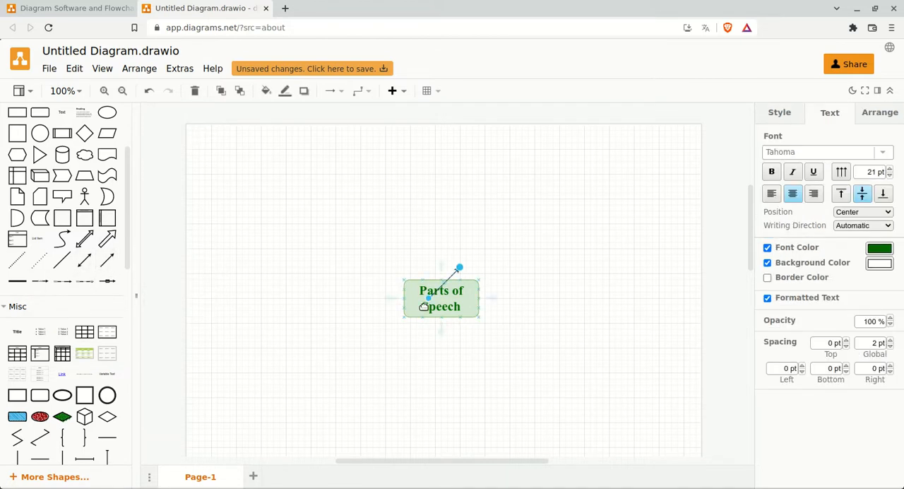
pyautogui.moveTo(429, 300); pyautogui.dragTo(442, 257)
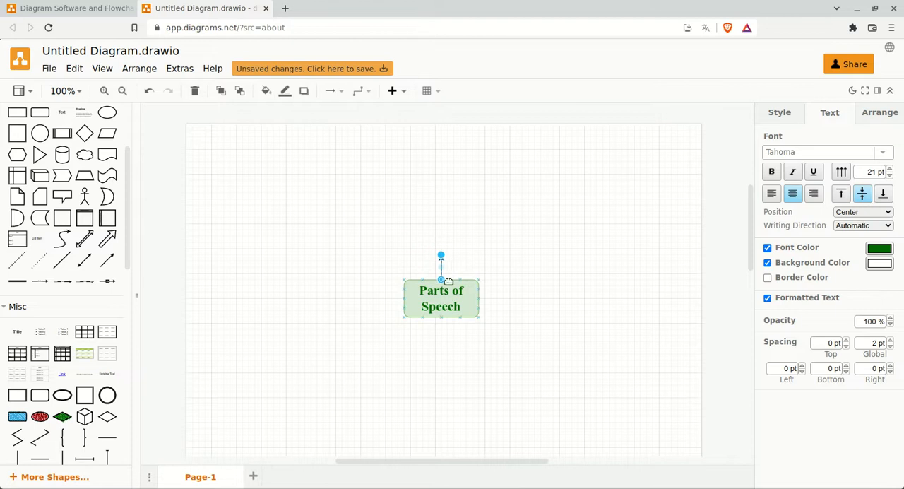
pyautogui.click(456, 274)
pyautogui.click(442, 262)
# Undo the placement and insertion of the directional connector
pyautogui.click(149, 92)
pyautogui.click(149, 93)
pyautogui.click(149, 92)
pyautogui.click(149, 93)
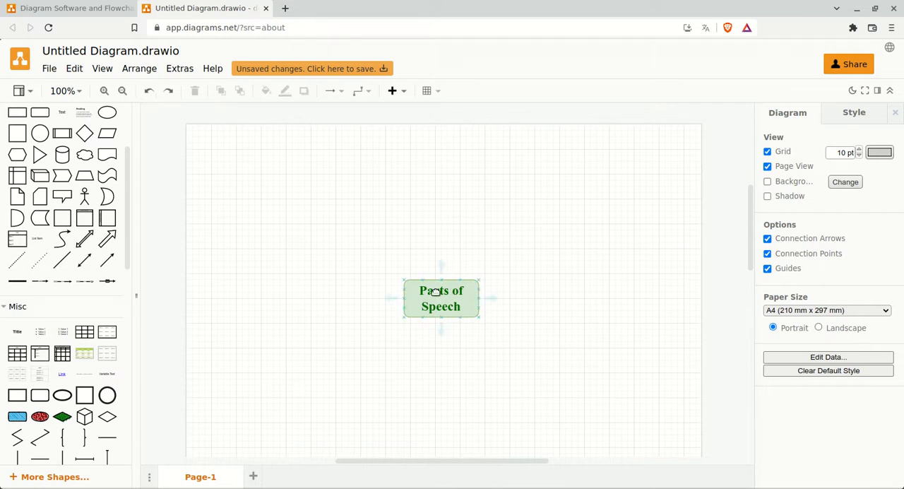
# Add a connected ellipse above the "Parts of Speech" shape and label it "Verbs"
pyautogui.moveTo(440, 272)
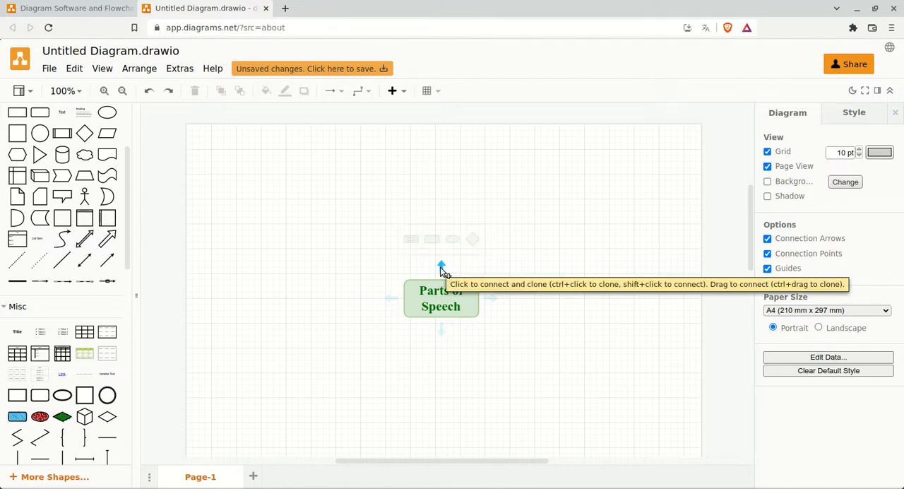
pyautogui.click(441, 269)
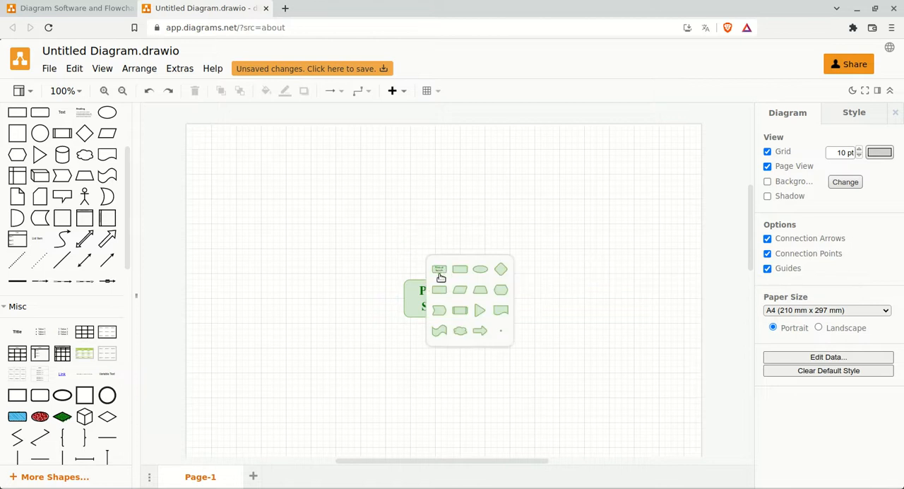
pyautogui.click(480, 272)
pyautogui.doubleClick(453, 210)
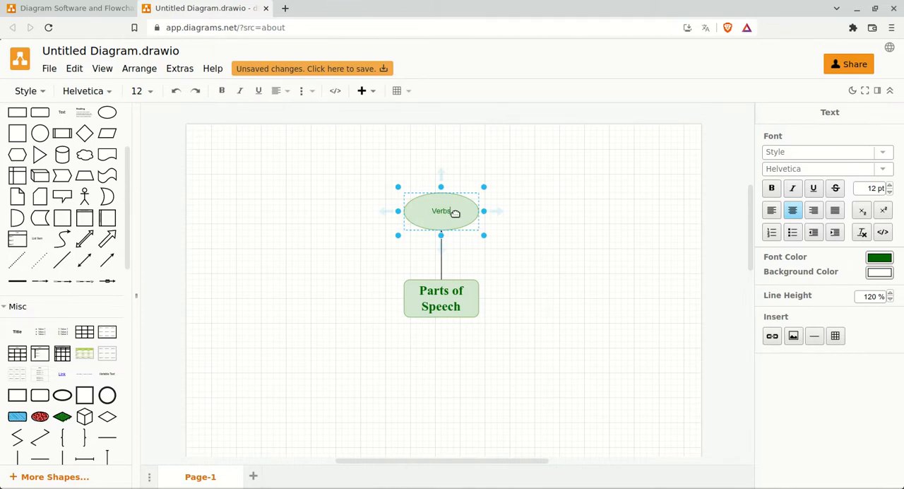
pyautogui.write('Verbs')
pyautogui.press('Return')
pyautogui.press('BackSpace')
# Add a connected ellipse to the right of the "Parts of Speech" shape and label it "Nouns"
pyautogui.click(458, 295)
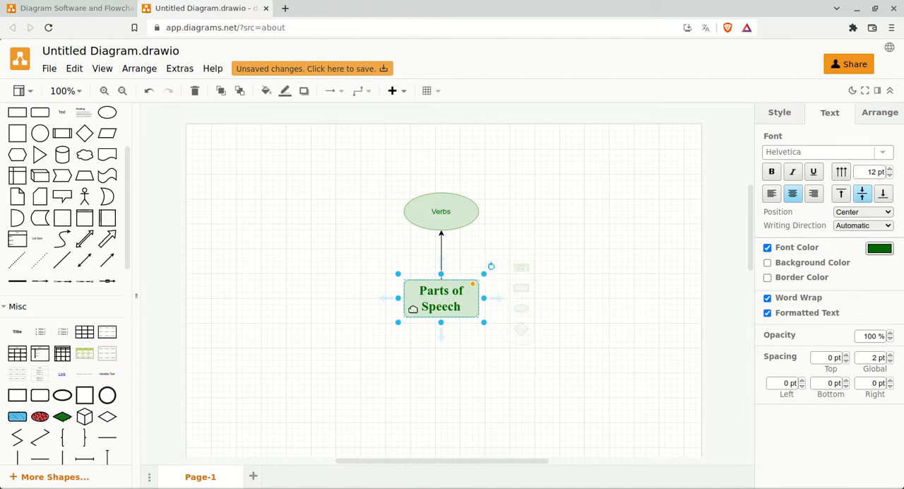
pyautogui.click(523, 309)
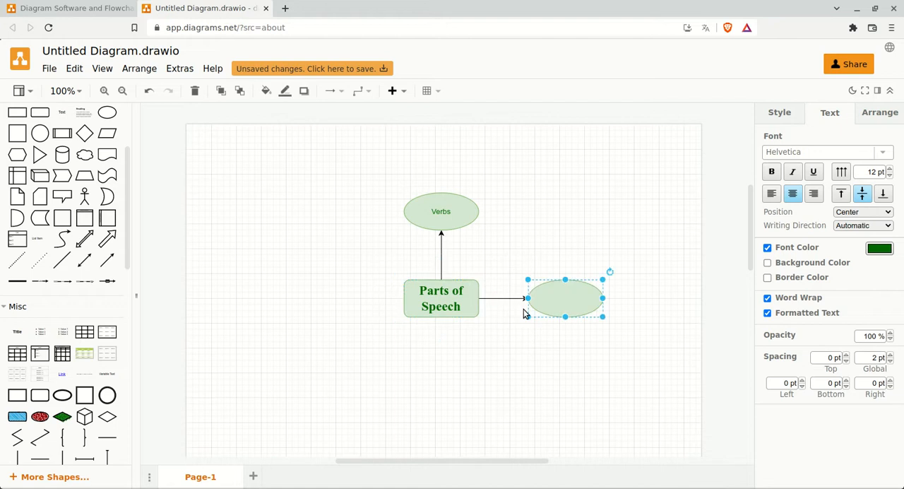
pyautogui.doubleClick(569, 298)
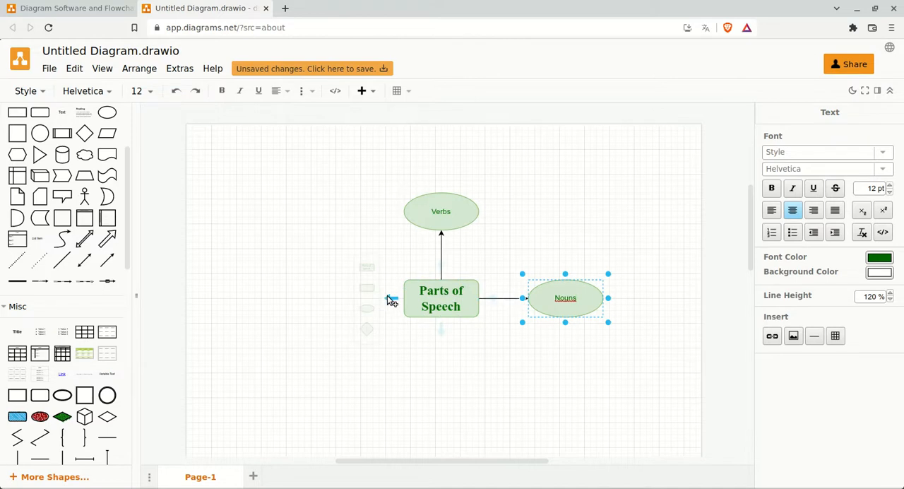
# Add a connected ellipse to the left of the "Parts of Speech" shape and label it "Adjectives"
pyautogui.click(367, 308)
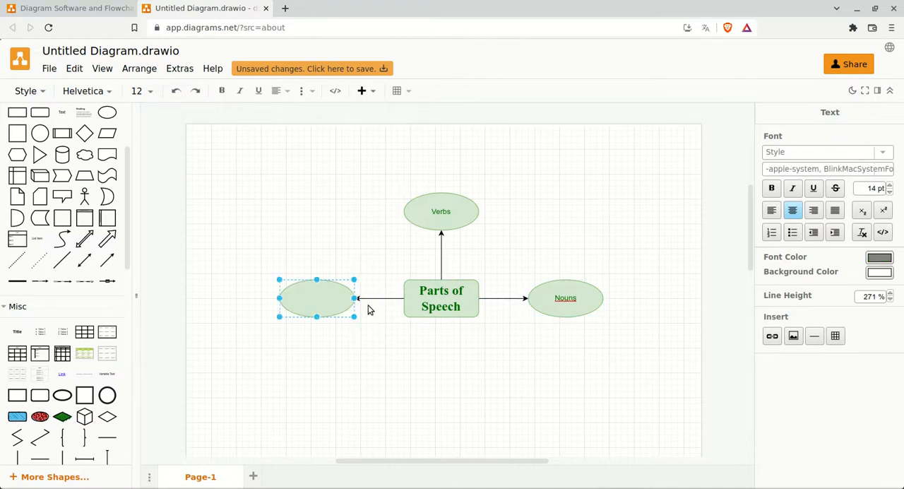
pyautogui.doubleClick(338, 295)
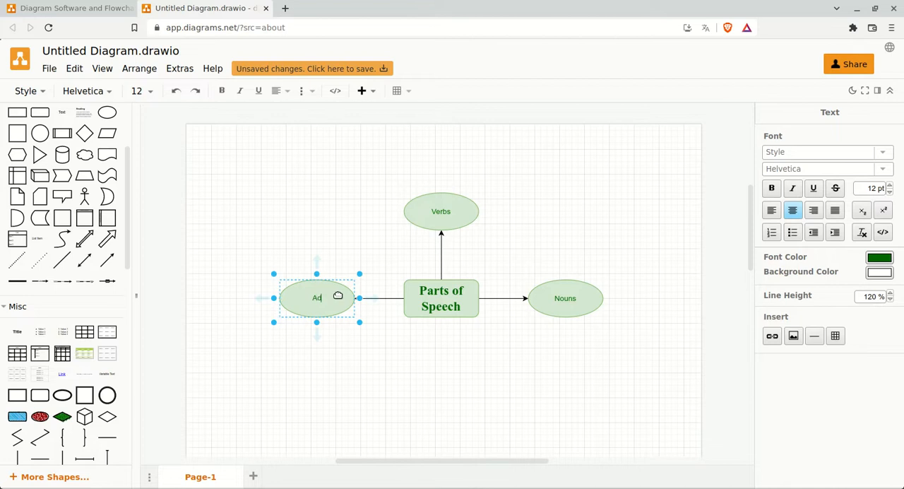
pyautogui.write('Adjectives')
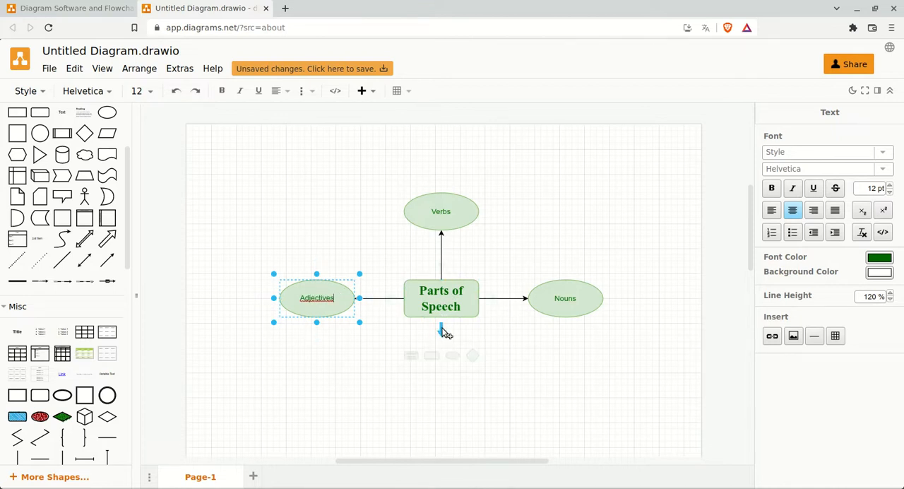
# Add a connected ellipse below the "Parts of Speech" shape and label it "Adverbs"
pyautogui.moveTo(441, 332)
pyautogui.click(485, 330)
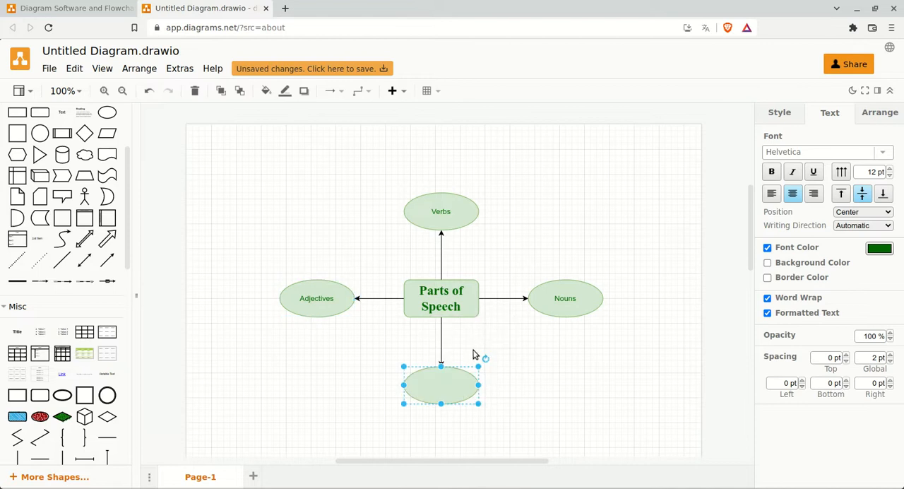
pyautogui.doubleClick(445, 381)
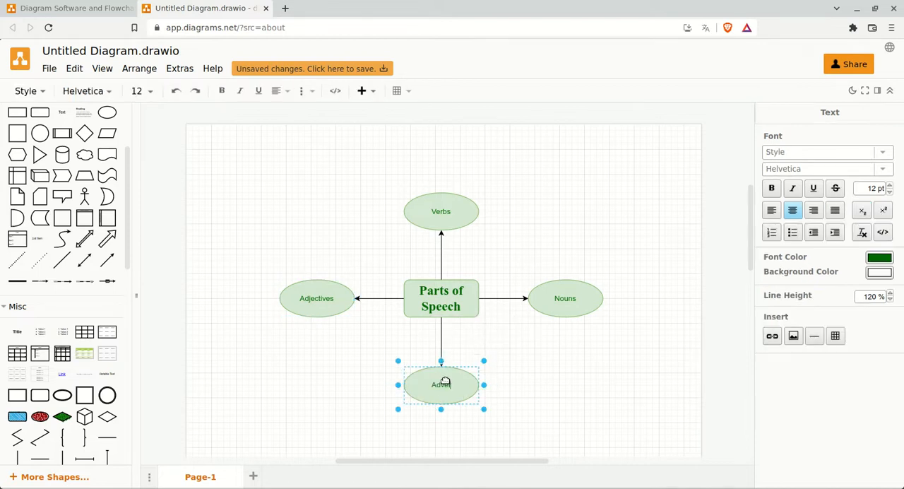
pyautogui.click(526, 391)
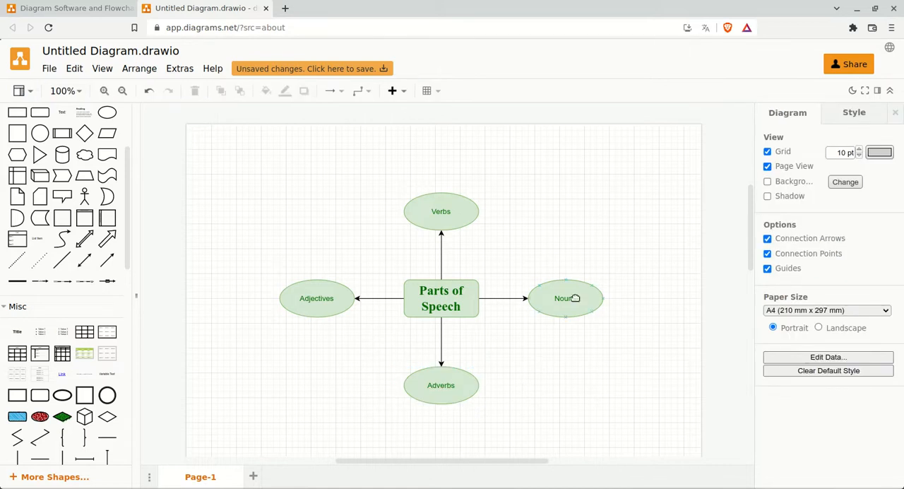